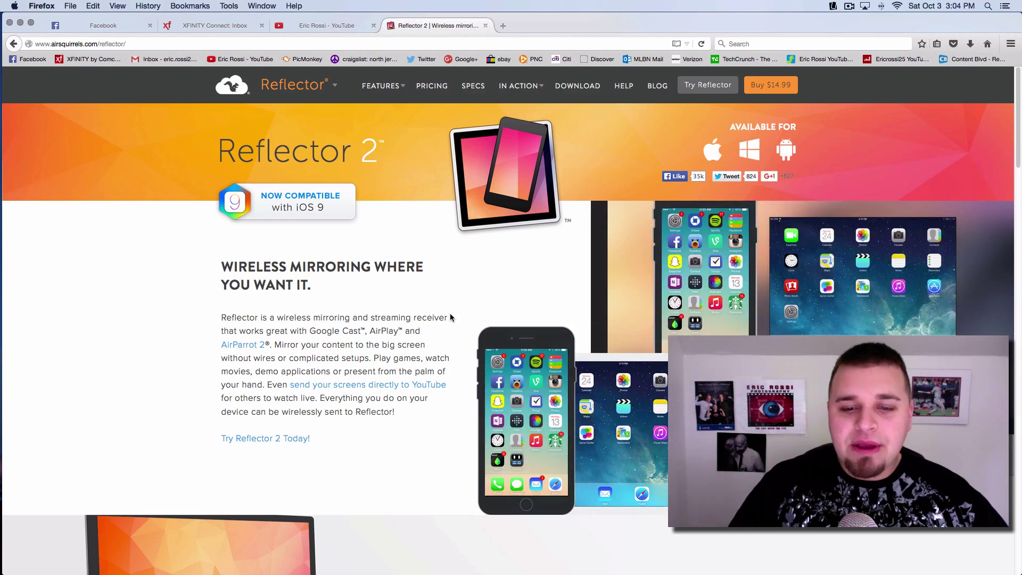
# - Hide Firefox with Cmd+H to reveal the Reflector 2 window mirroring the iPhone home screen
pyautogui.press('super+h')
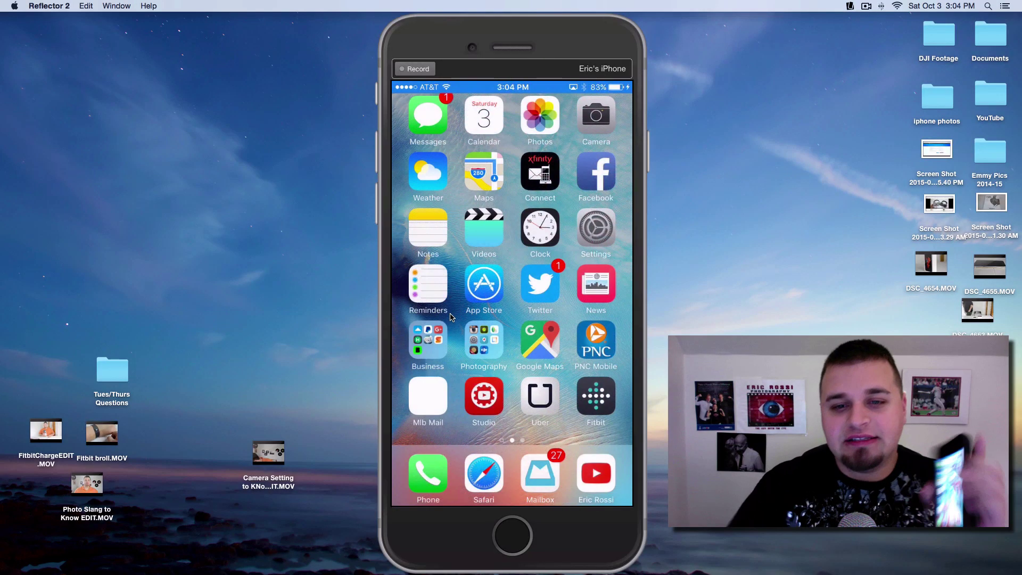
# - Preview Reflector Recording.mp4 in Quick Look, then bring the mirrored iPhone window forward
pyautogui.press('super+Tab')
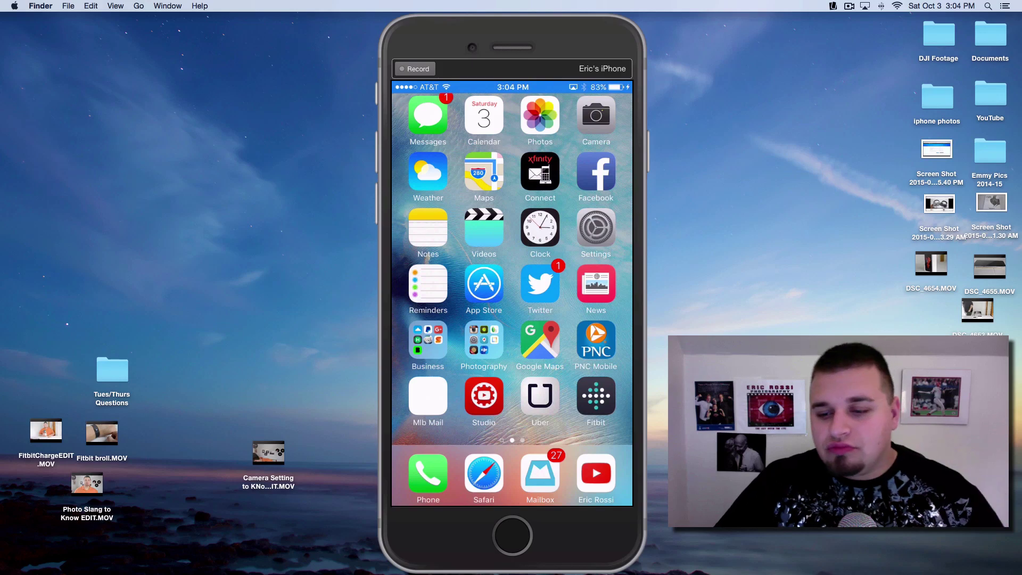
pyautogui.press('space')
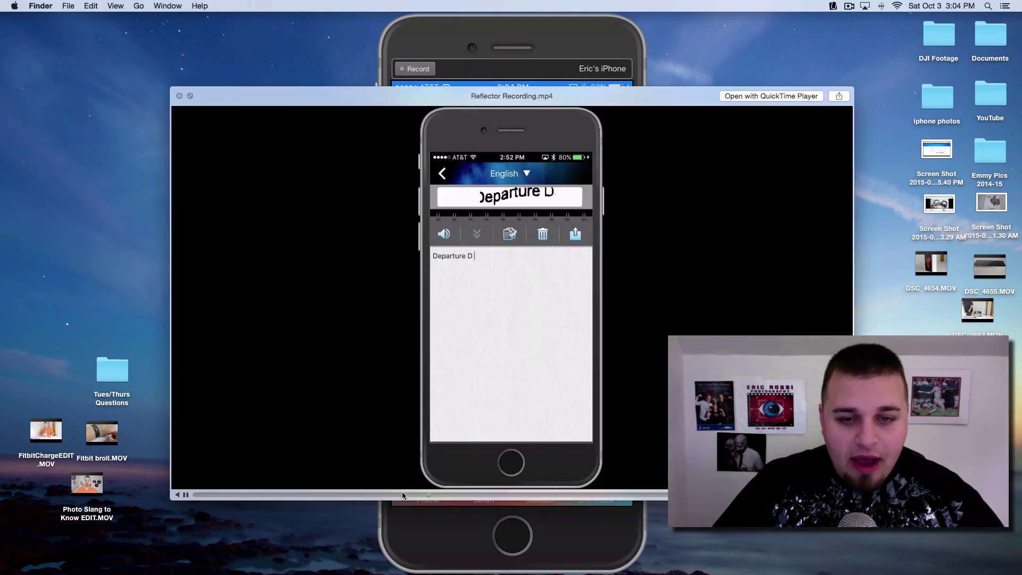
pyautogui.press('space')
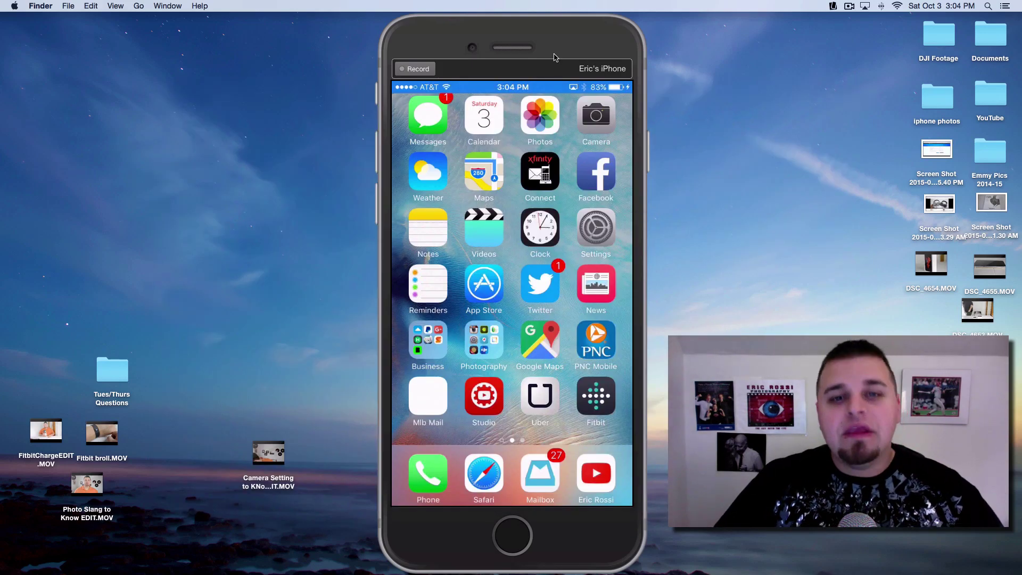
pyautogui.click(554, 54)
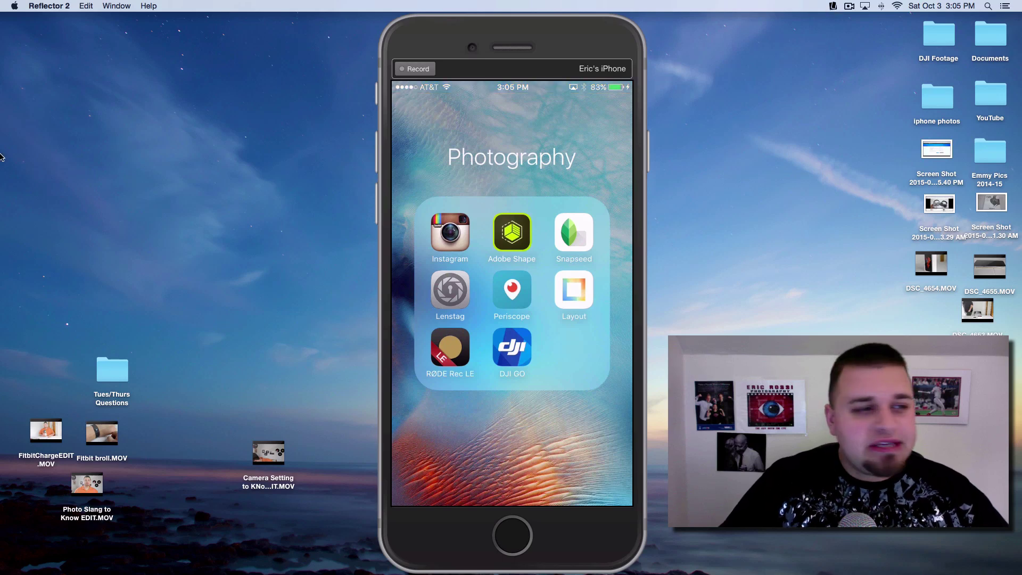
# - Look over the Reflector connected-devices panel and app menu, then refocus the mirrored iPhone window
pyautogui.moveTo(2, 141)
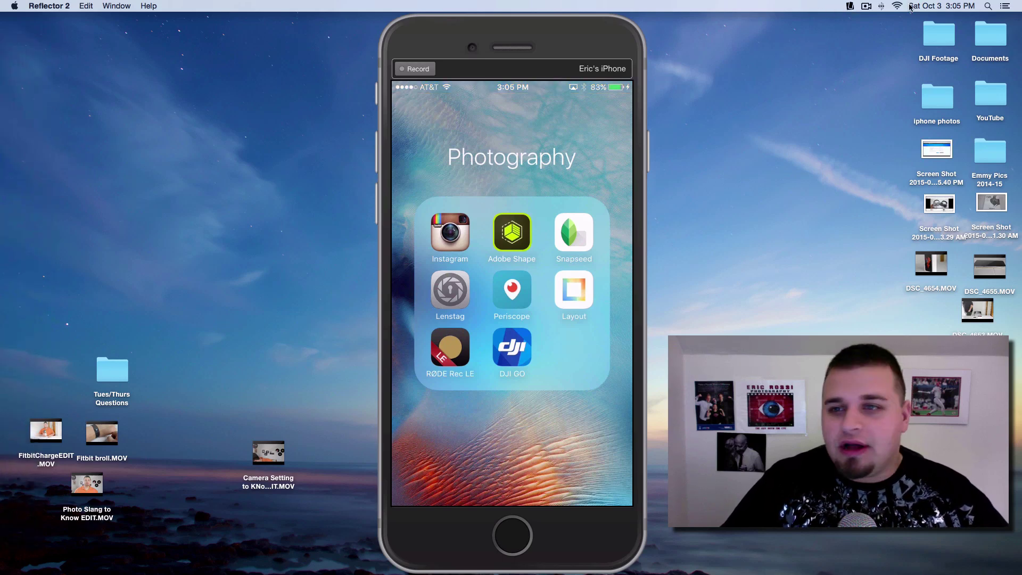
pyautogui.click(850, 6)
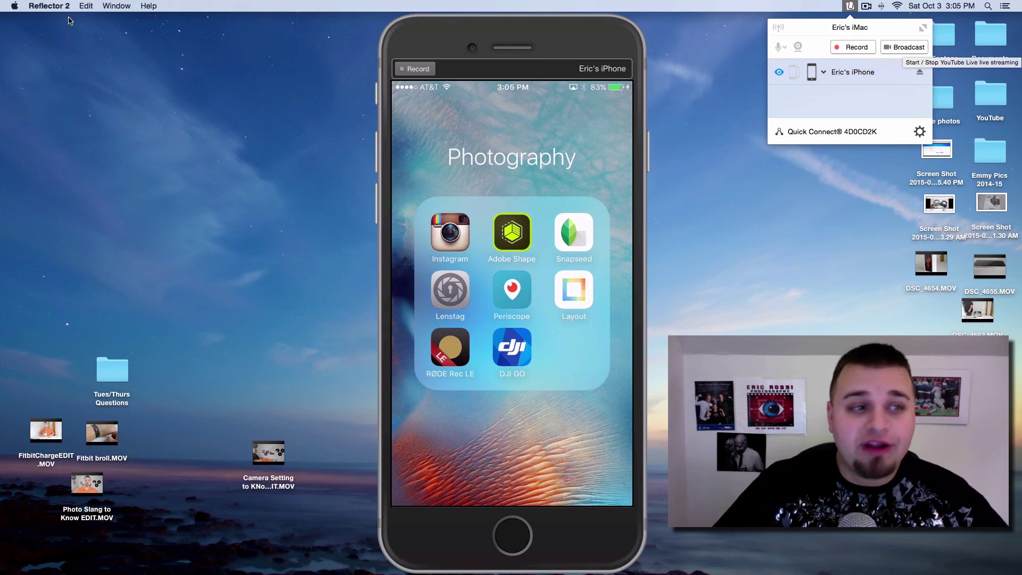
pyautogui.click(40, 6)
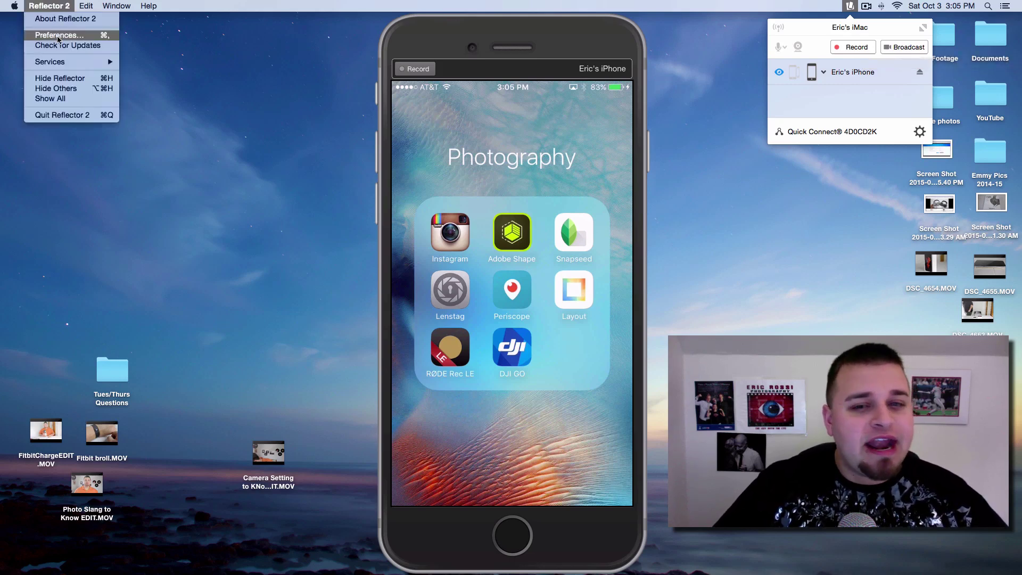
pyautogui.press('Escape')
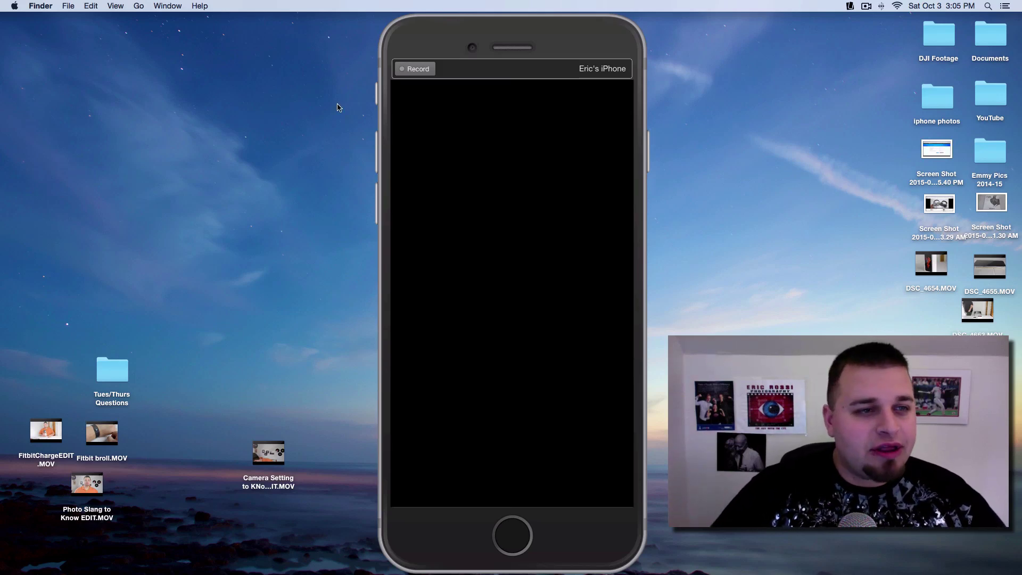
pyautogui.click(460, 28)
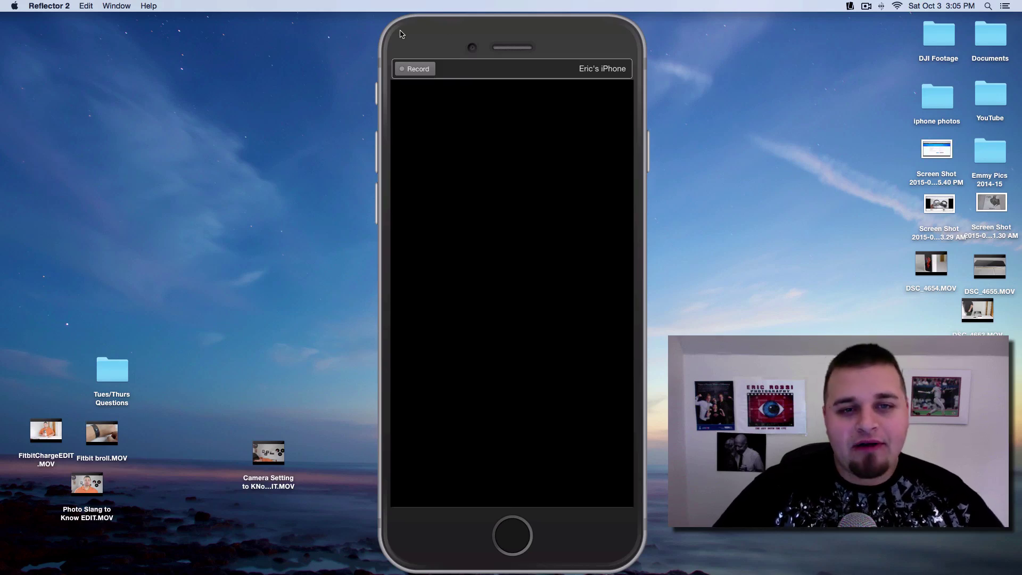
# - Open Reflector 2 preferences on the Connection settings
pyautogui.click(53, 6)
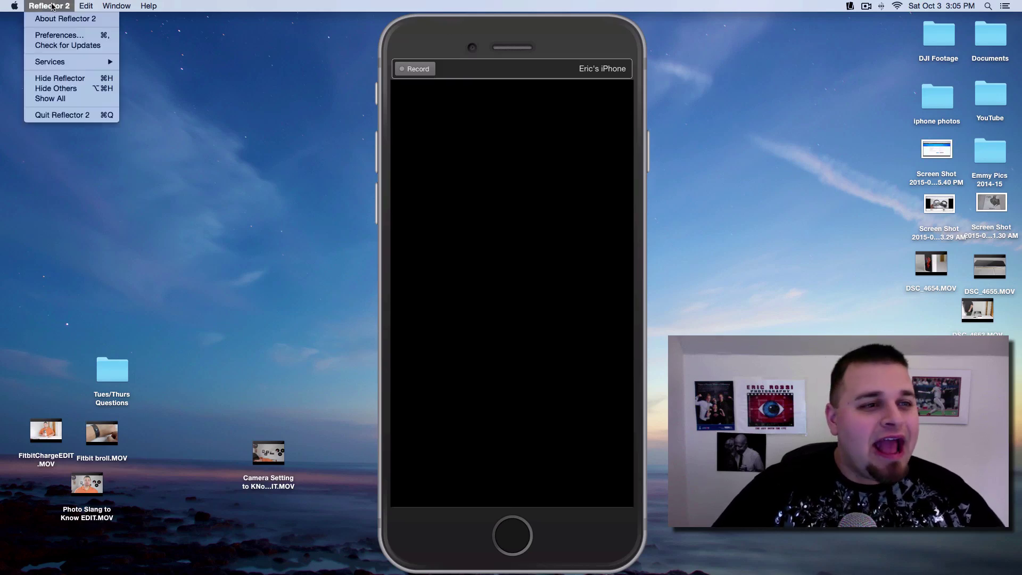
pyautogui.click(64, 36)
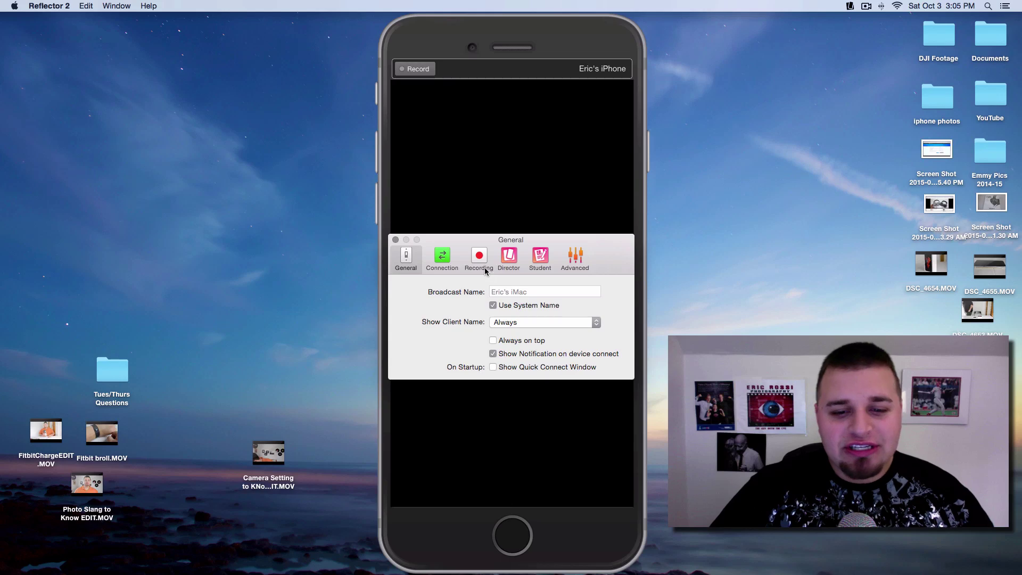
pyautogui.click(447, 260)
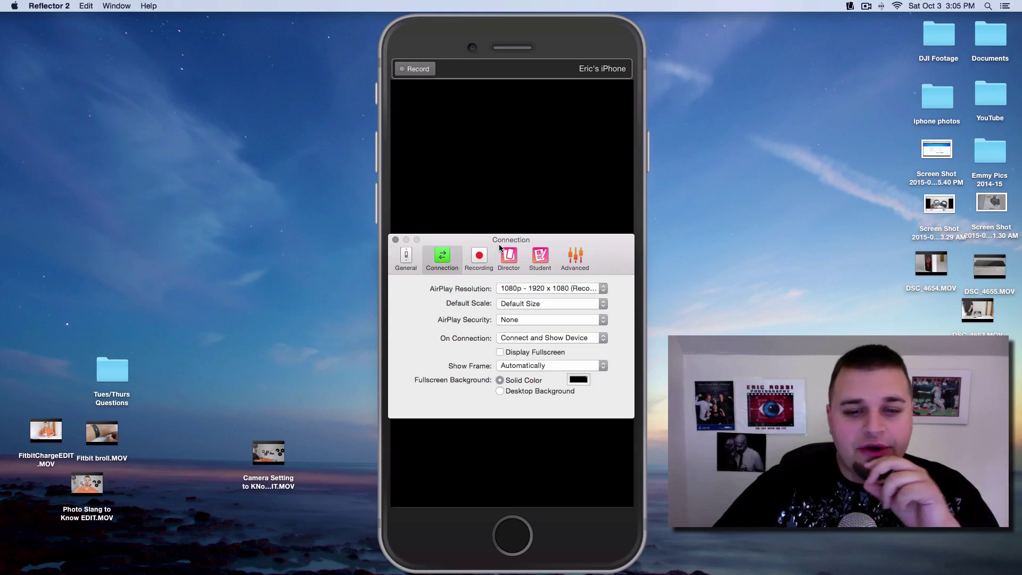
# - Move the preferences window up and left, and review the Default Scale choices without changing them
pyautogui.moveTo(499, 247); pyautogui.dragTo(501, 218)
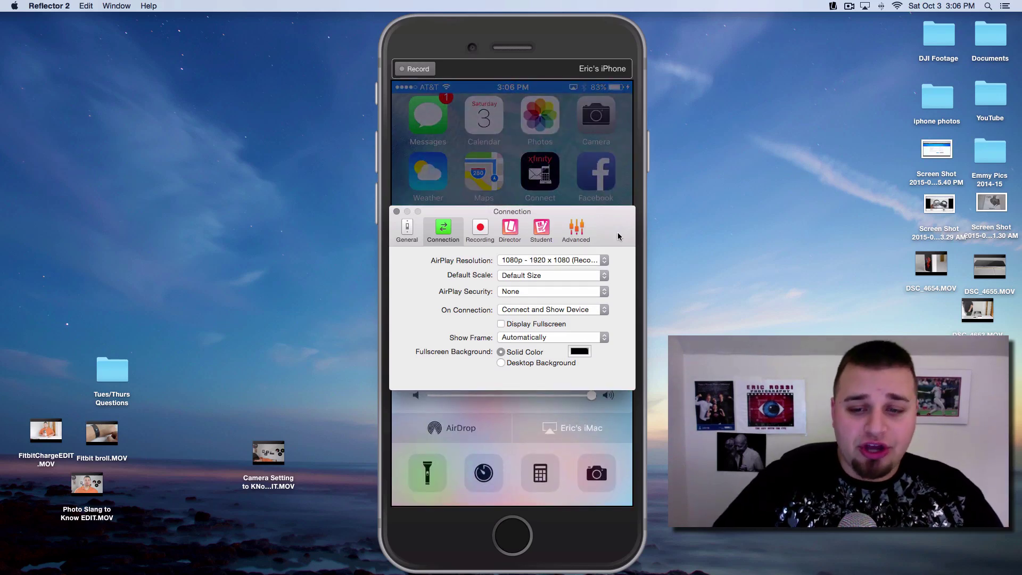
pyautogui.moveTo(622, 228); pyautogui.dragTo(349, 175)
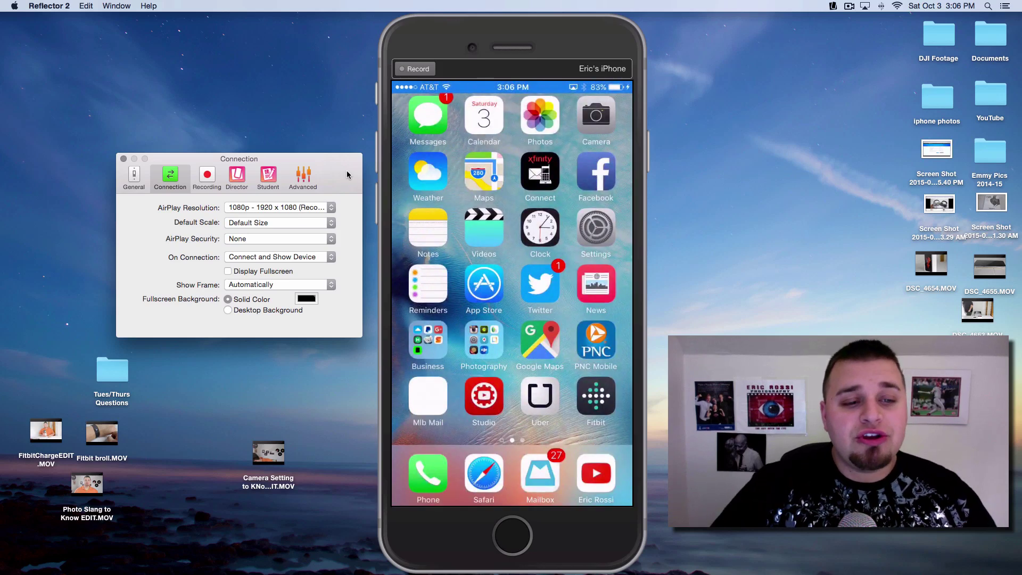
pyautogui.moveTo(287, 155); pyautogui.dragTo(264, 130)
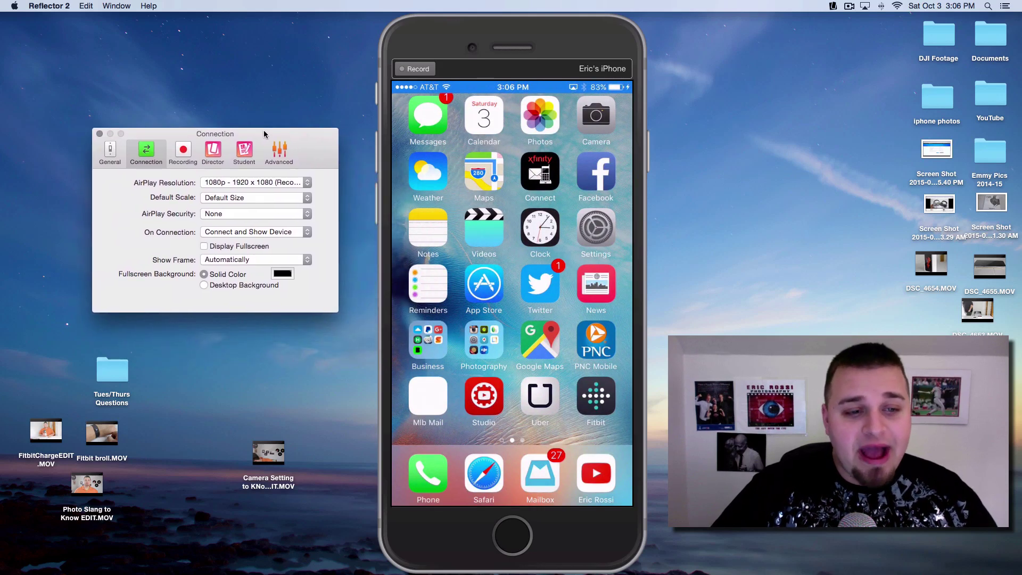
pyautogui.click(244, 199)
pyautogui.click(331, 203)
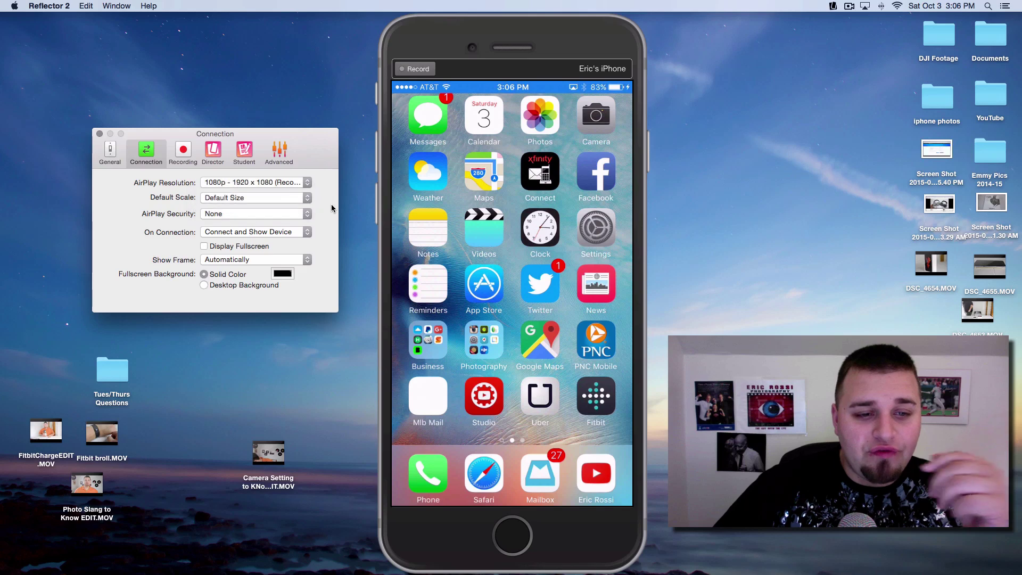
# - Browse the Recording background colour and resolution options, plus the Advanced and Connection settings
pyautogui.click(190, 162)
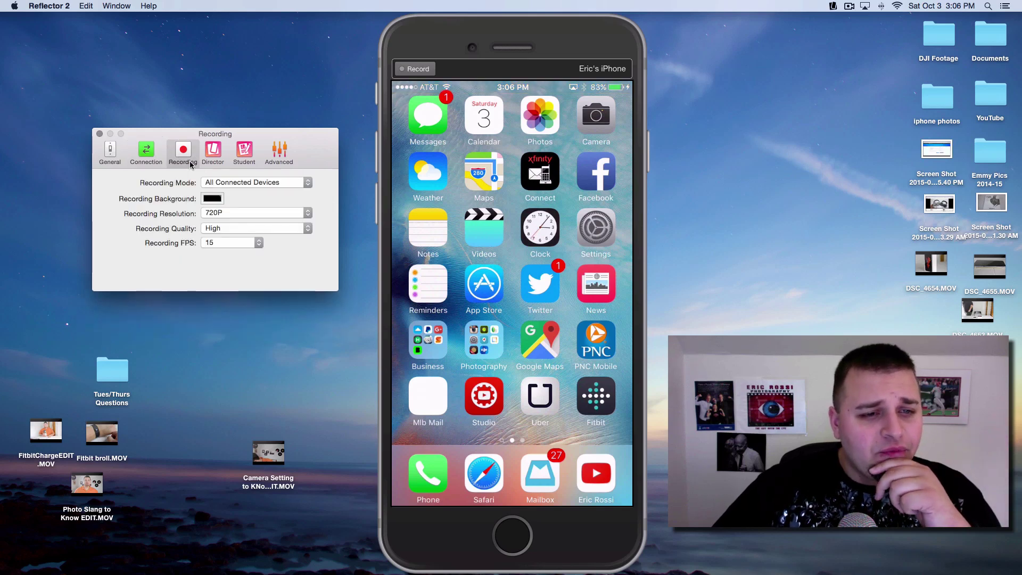
pyautogui.click(213, 198)
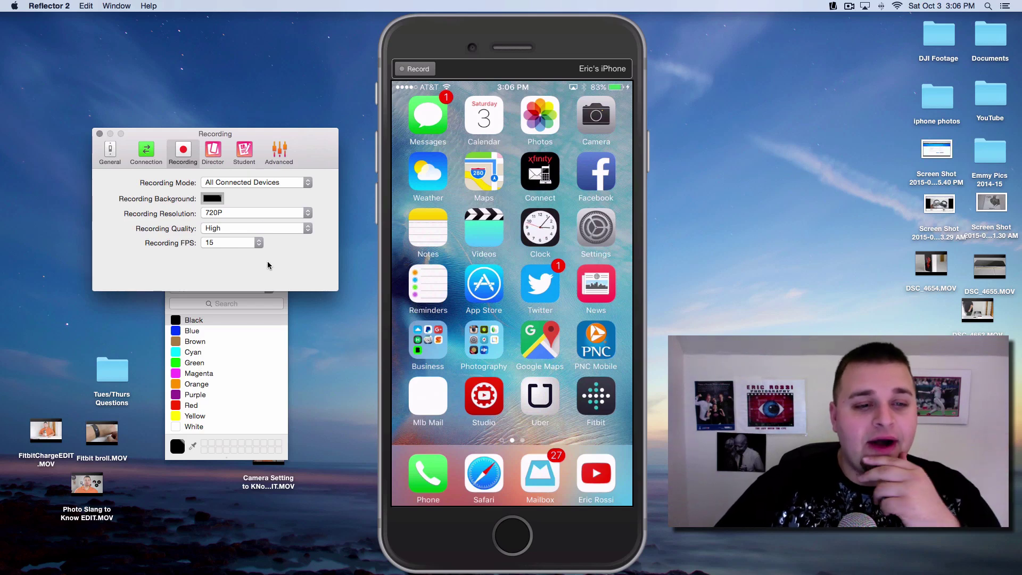
pyautogui.click(251, 213)
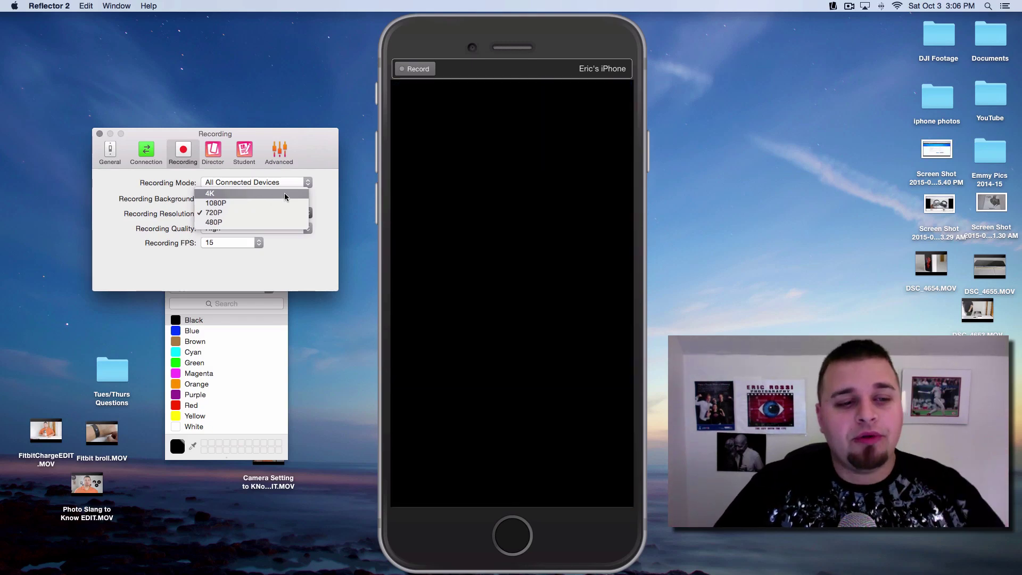
pyautogui.click(298, 183)
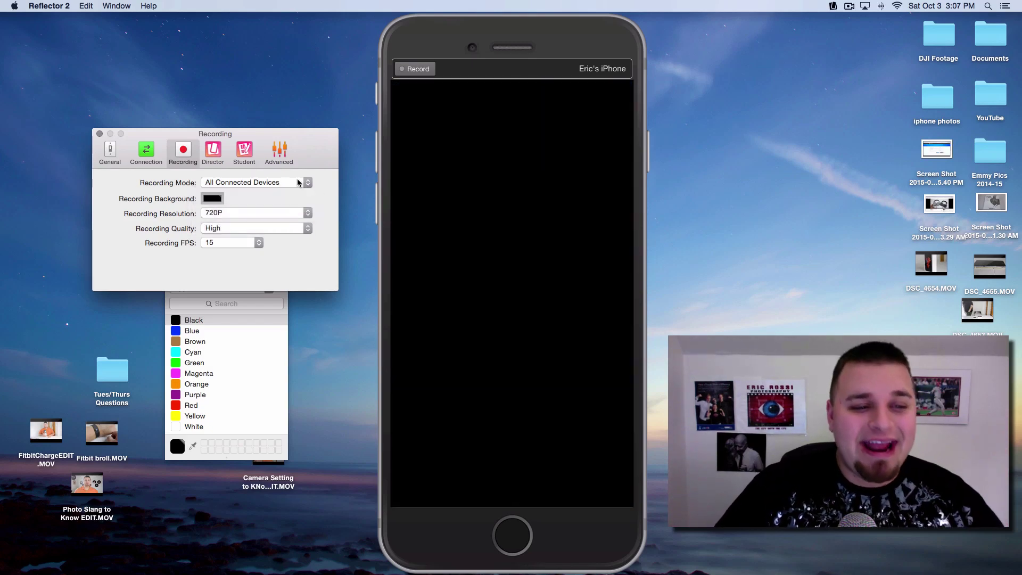
pyautogui.click(275, 153)
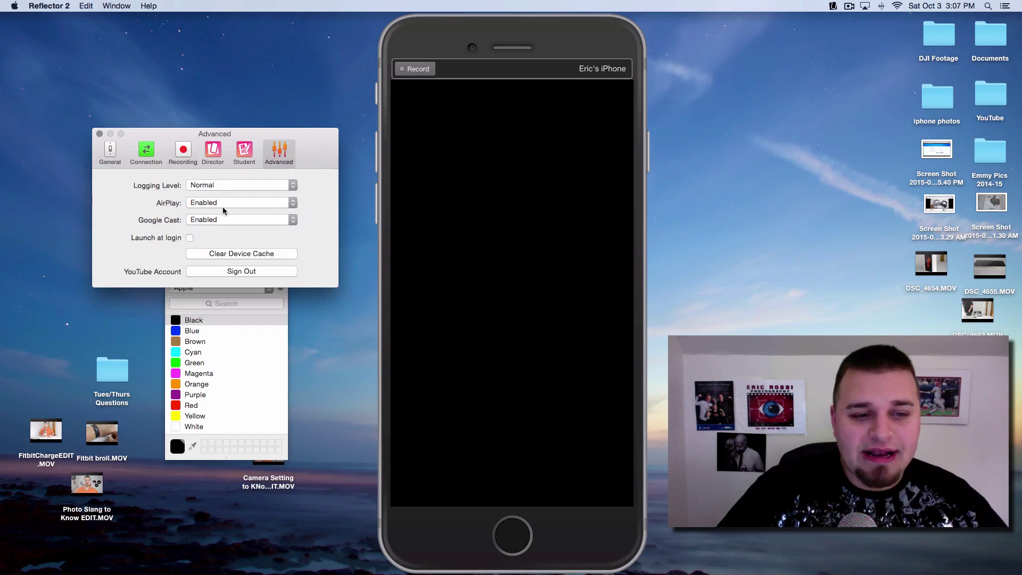
pyautogui.click(147, 152)
pyautogui.click(192, 152)
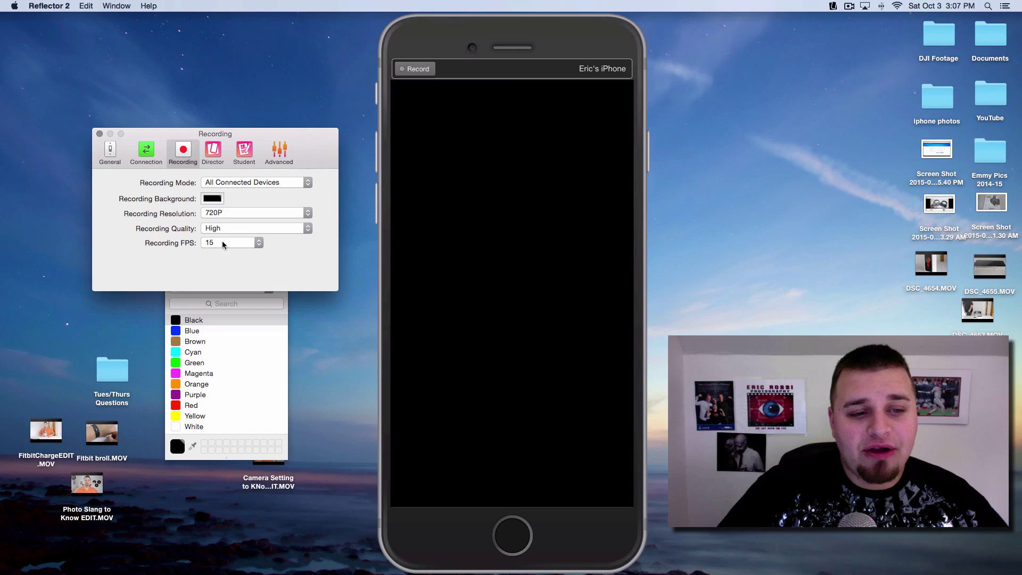
# - Set Recording Resolution to 4K and Recording FPS to 30, then close preferences
pyautogui.click(220, 245)
pyautogui.click(226, 214)
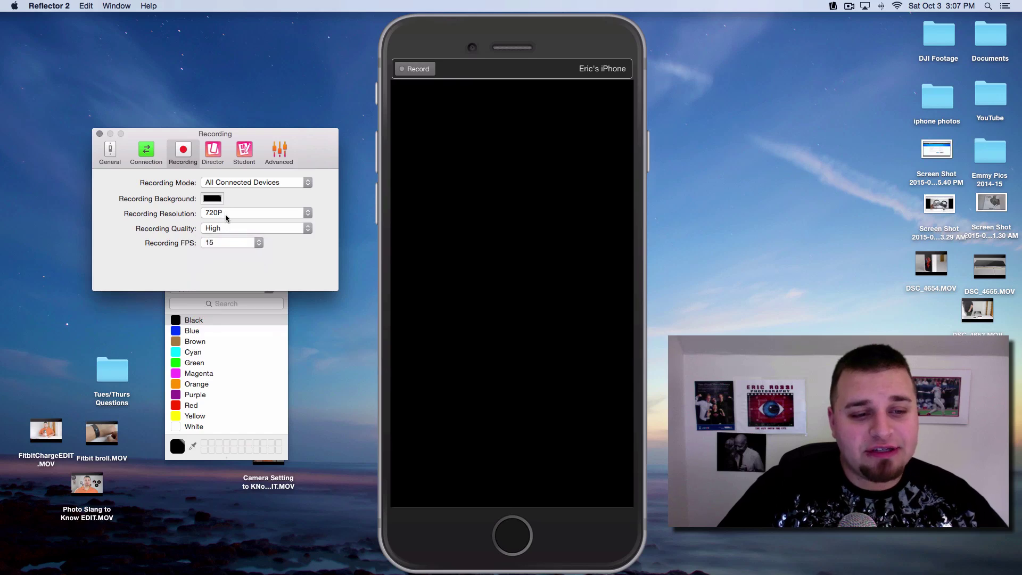
pyautogui.click(225, 214)
pyautogui.click(228, 205)
pyautogui.click(222, 241)
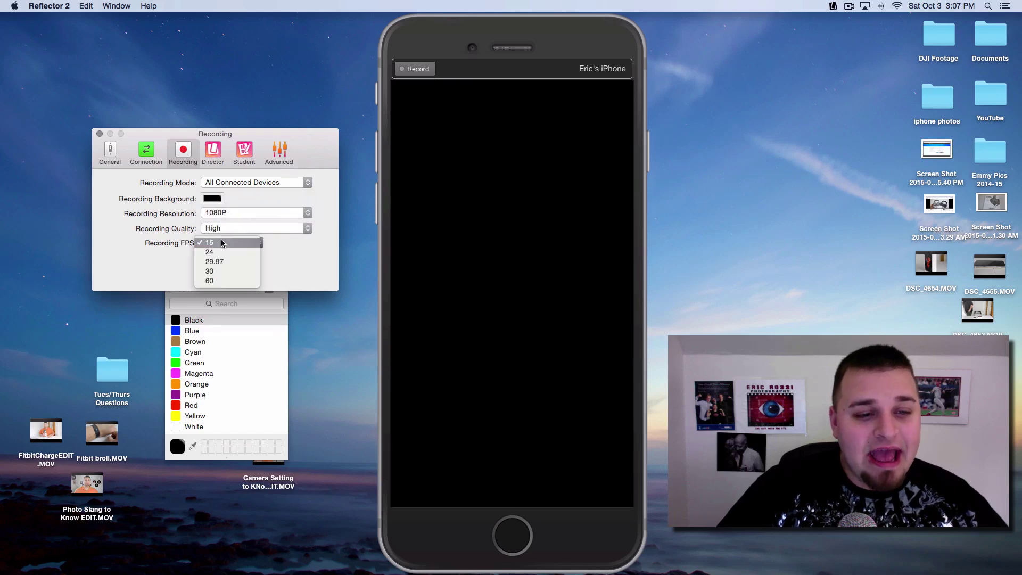
pyautogui.click(220, 262)
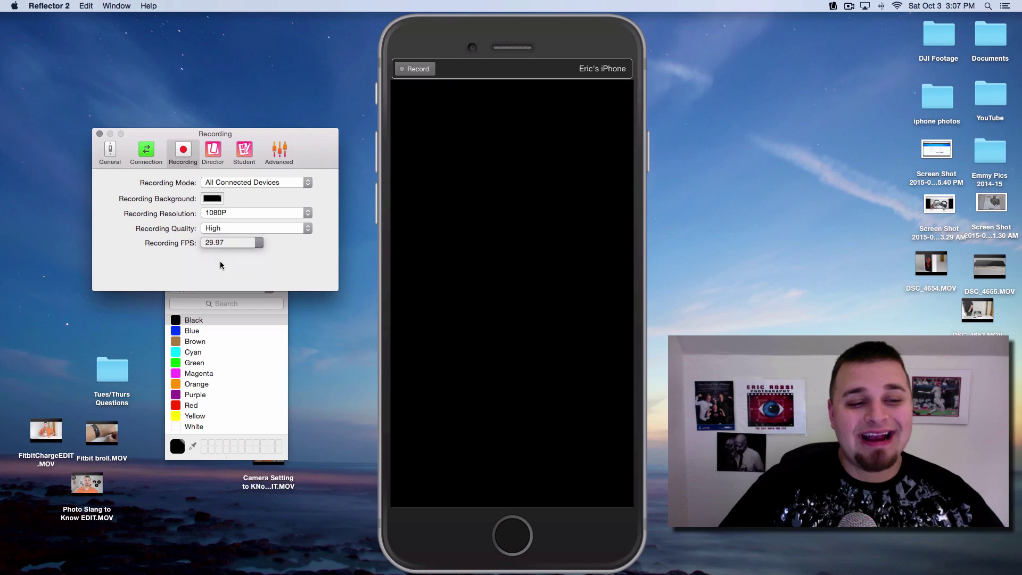
pyautogui.click(242, 211)
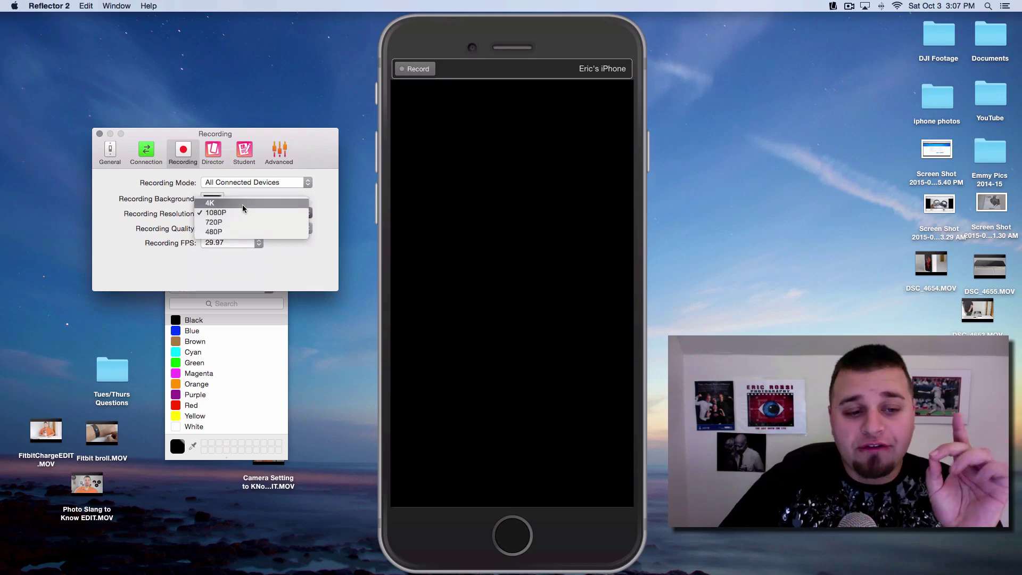
pyautogui.click(242, 204)
pyautogui.click(235, 243)
pyautogui.click(232, 252)
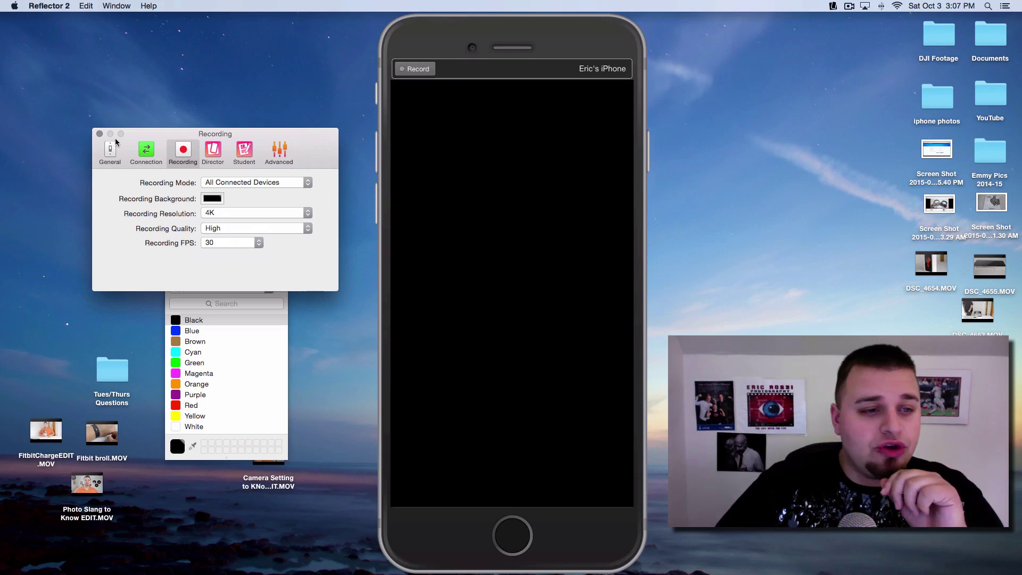
pyautogui.click(99, 135)
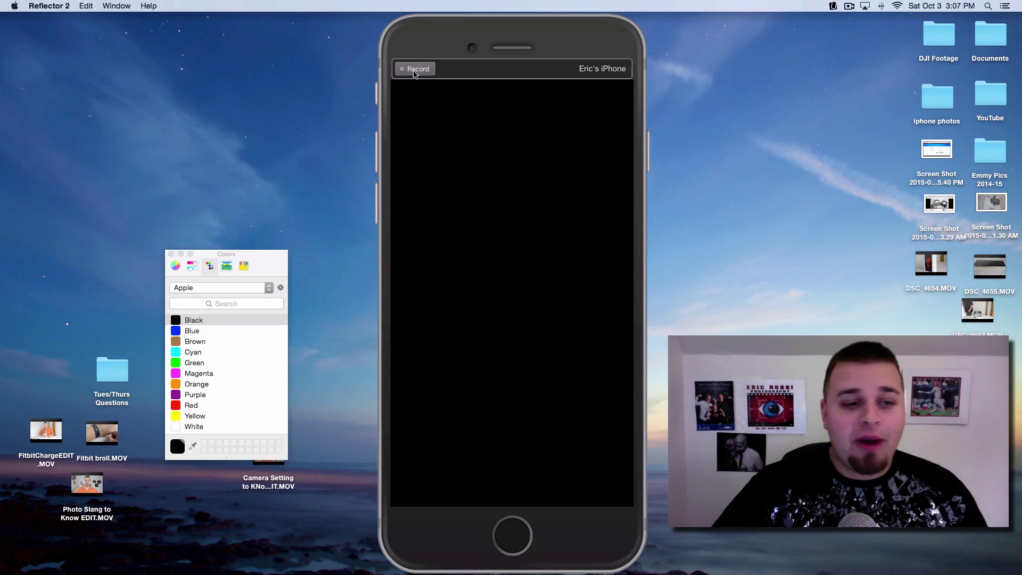
# - Close the Colors picker panel with its red close button
pyautogui.click(171, 255)
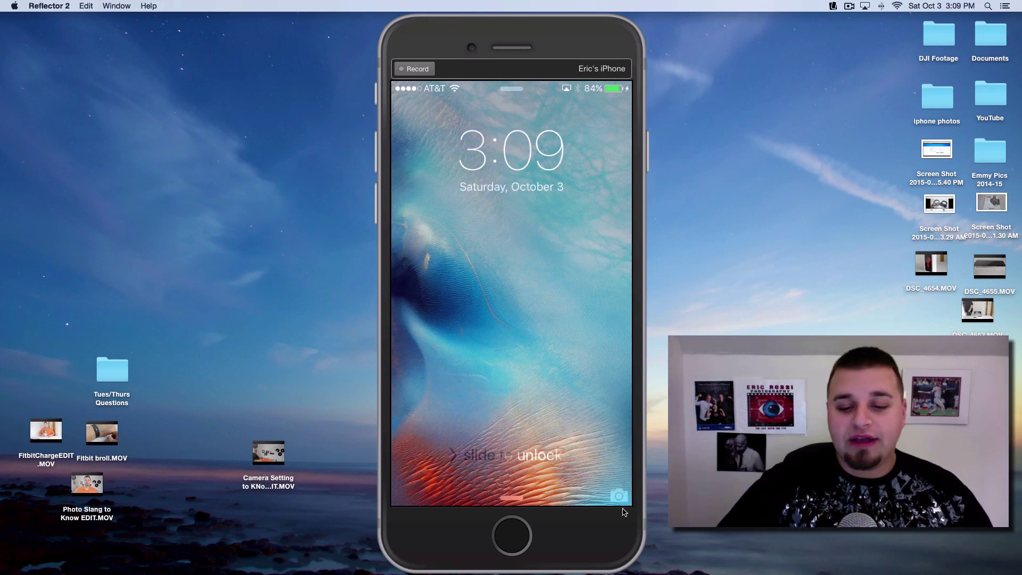
# - Set the mirrored phone's frame to iPhone 6s: Rose Gold
pyautogui.rightClick(623, 490)
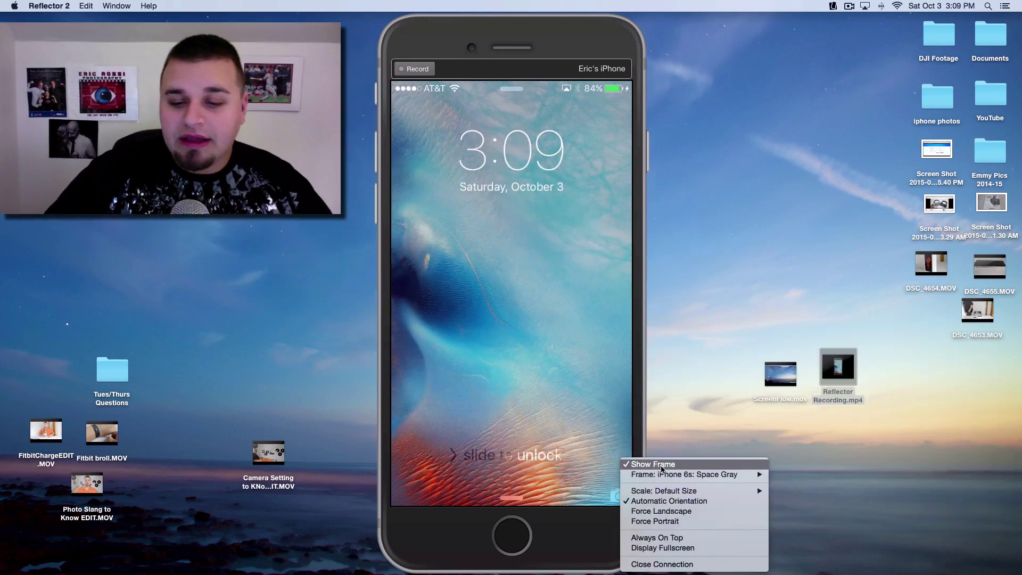
pyautogui.moveTo(666, 477)
pyautogui.moveTo(819, 473)
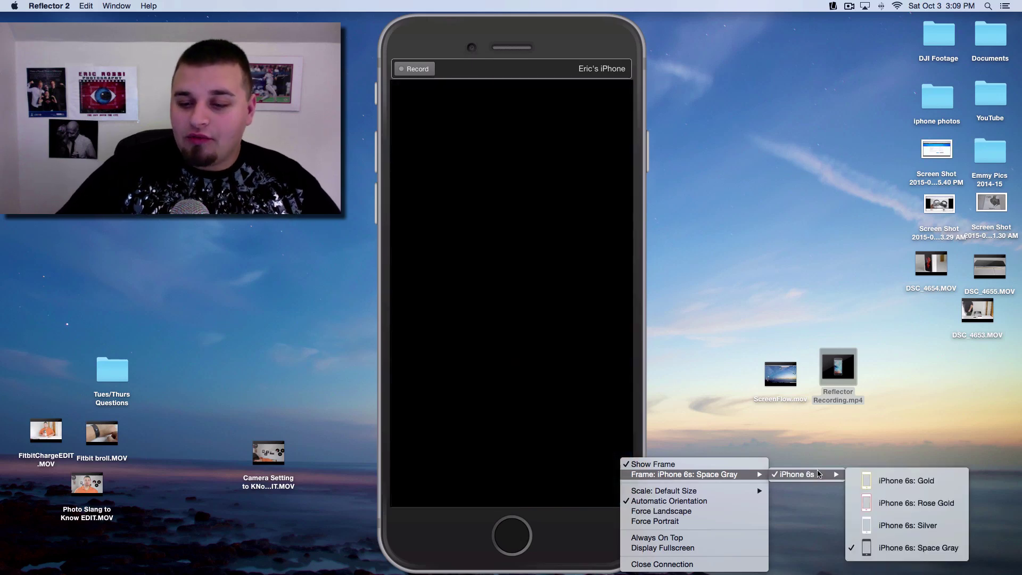
pyautogui.click(931, 509)
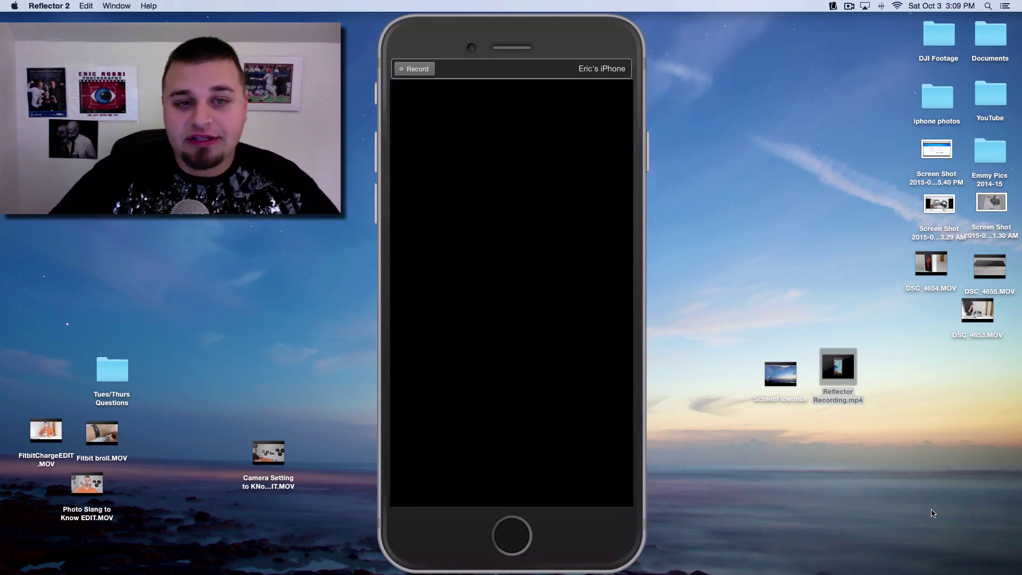
# - Force the mirrored phone into landscape orientation
pyautogui.rightClick(632, 417)
pyautogui.moveTo(742, 432)
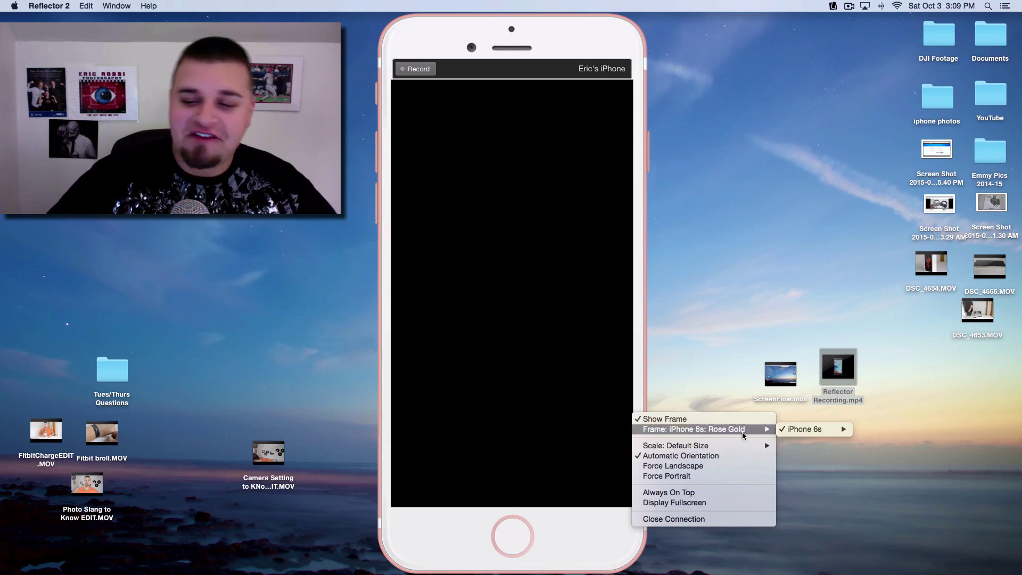
pyautogui.moveTo(832, 430)
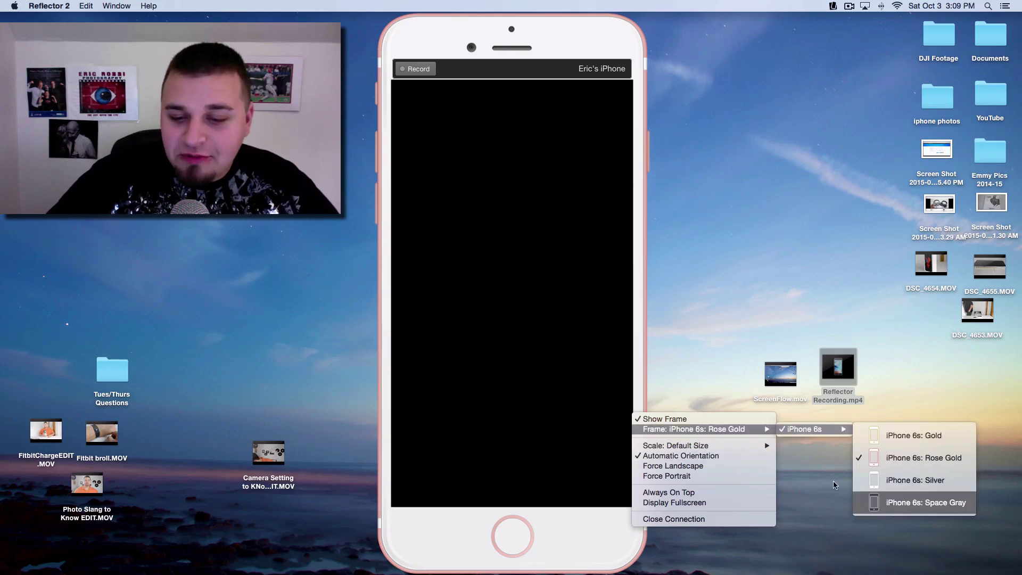
pyautogui.click(727, 465)
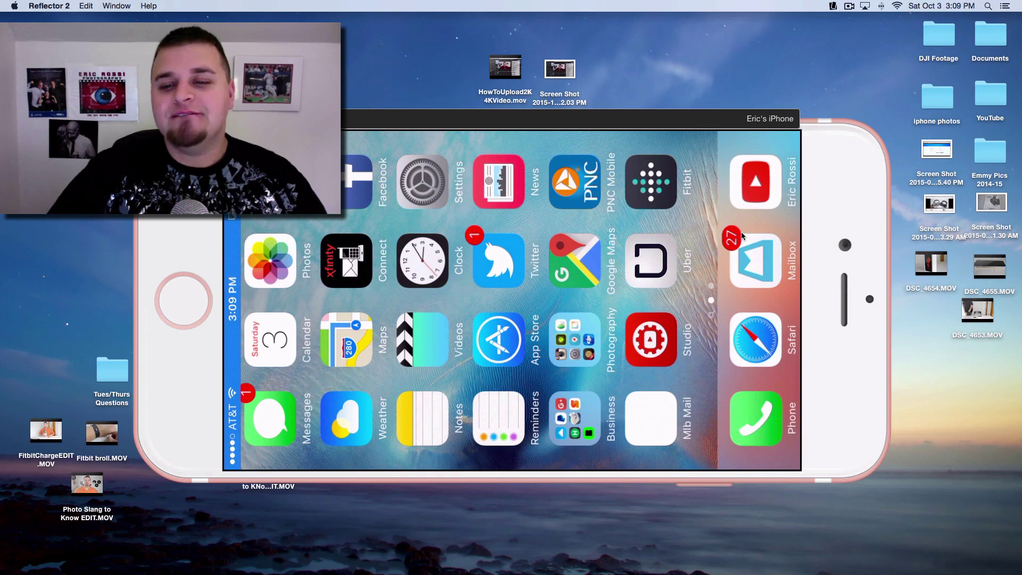
# - Restore Automatic Orientation, switch to the iPhone 6s Space Gray frame, and nudge the window right
pyautogui.rightClick(826, 225)
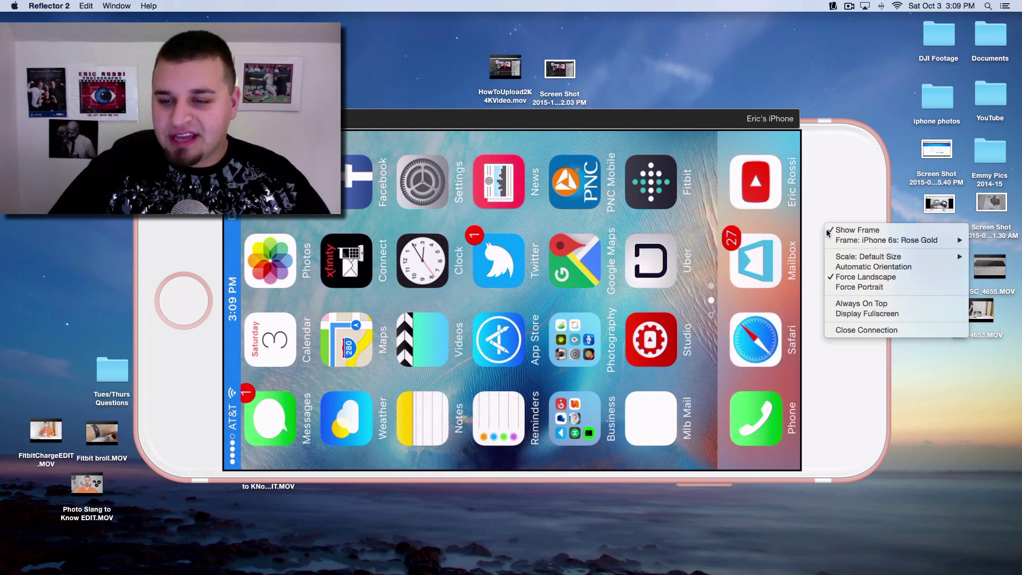
pyautogui.click(874, 266)
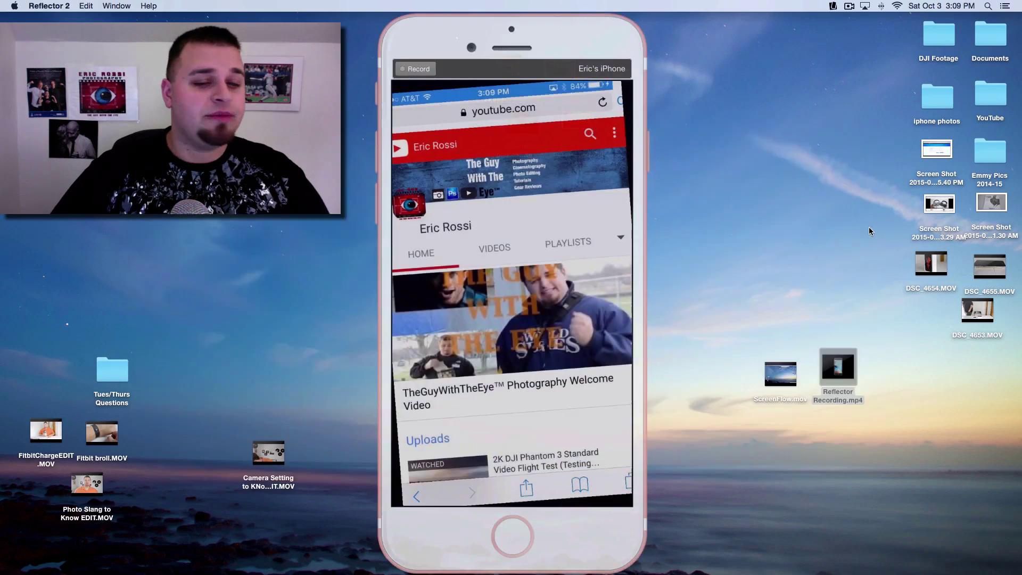
pyautogui.rightClick(612, 412)
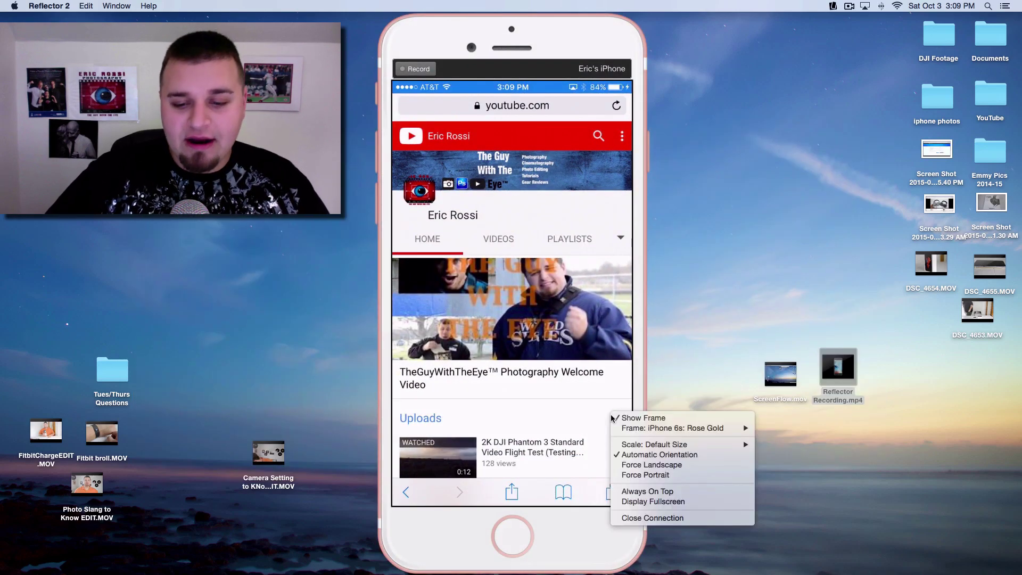
pyautogui.moveTo(638, 445)
pyautogui.moveTo(674, 429)
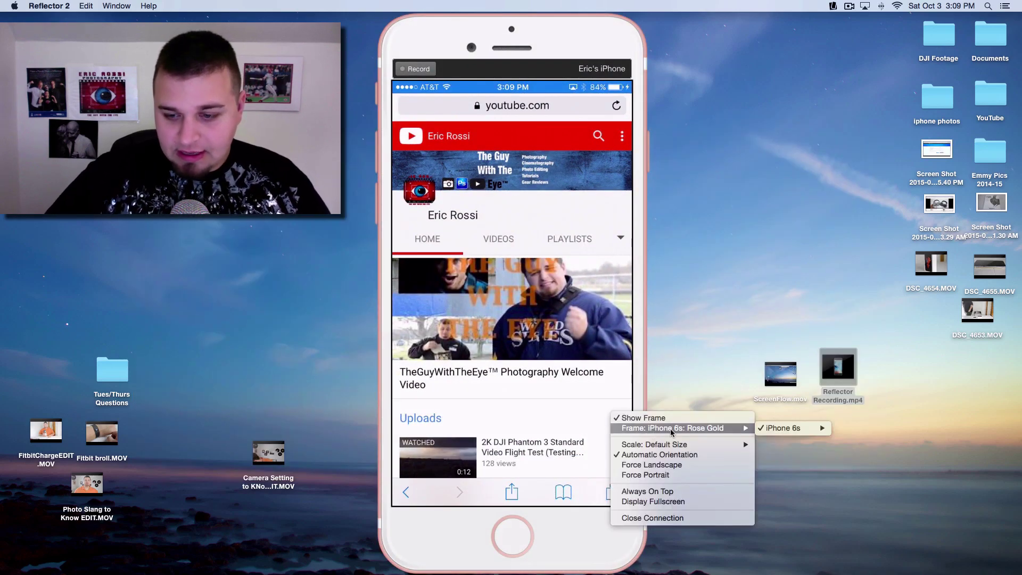
pyautogui.moveTo(787, 428)
pyautogui.click(890, 499)
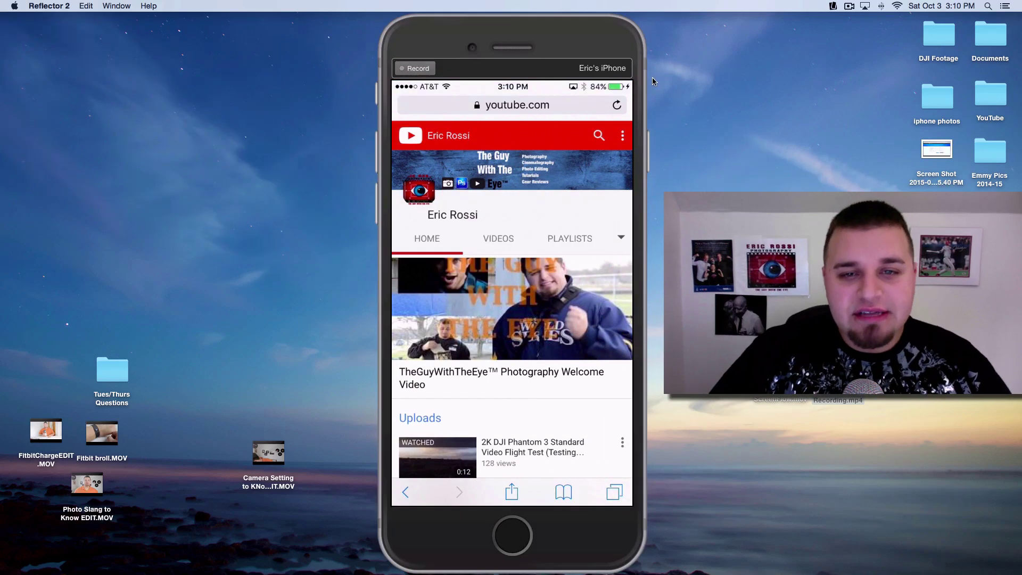
pyautogui.moveTo(548, 30); pyautogui.dragTo(567, 31)
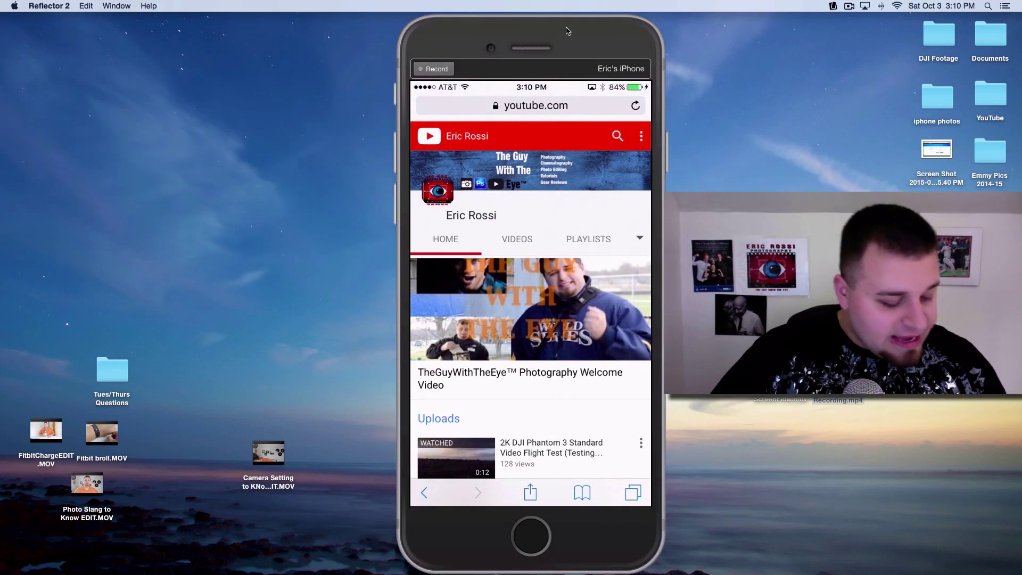
# - Bring Firefox forward from the Dock to show the airsquirrels.com Reflector 2 page
pyautogui.moveTo(4, 140)
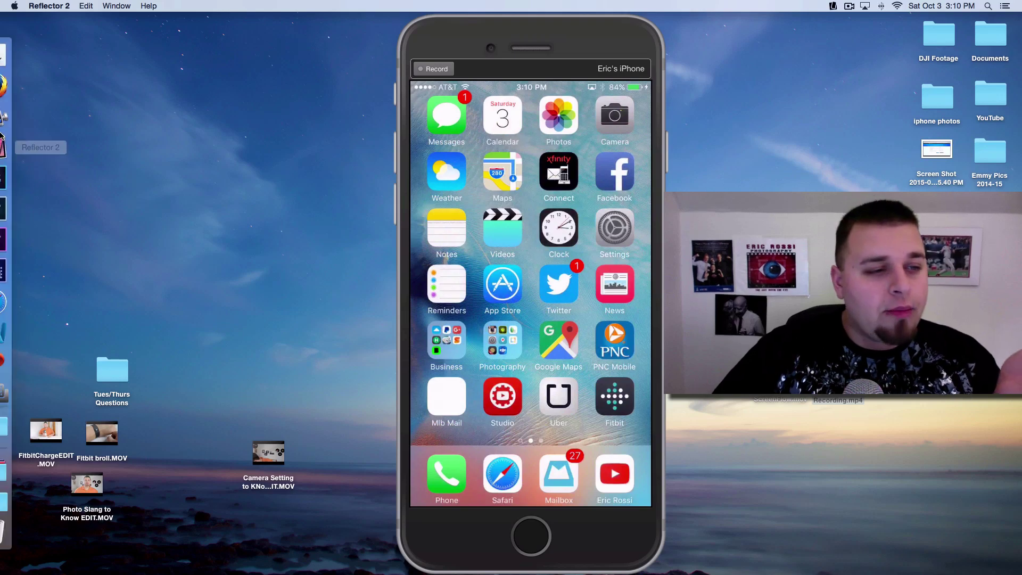
pyautogui.click(20, 86)
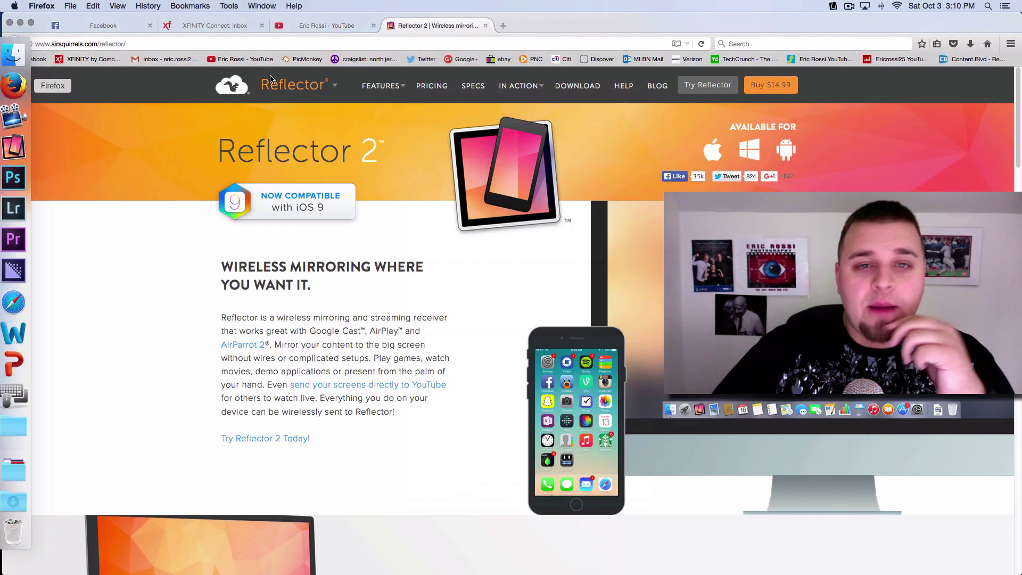